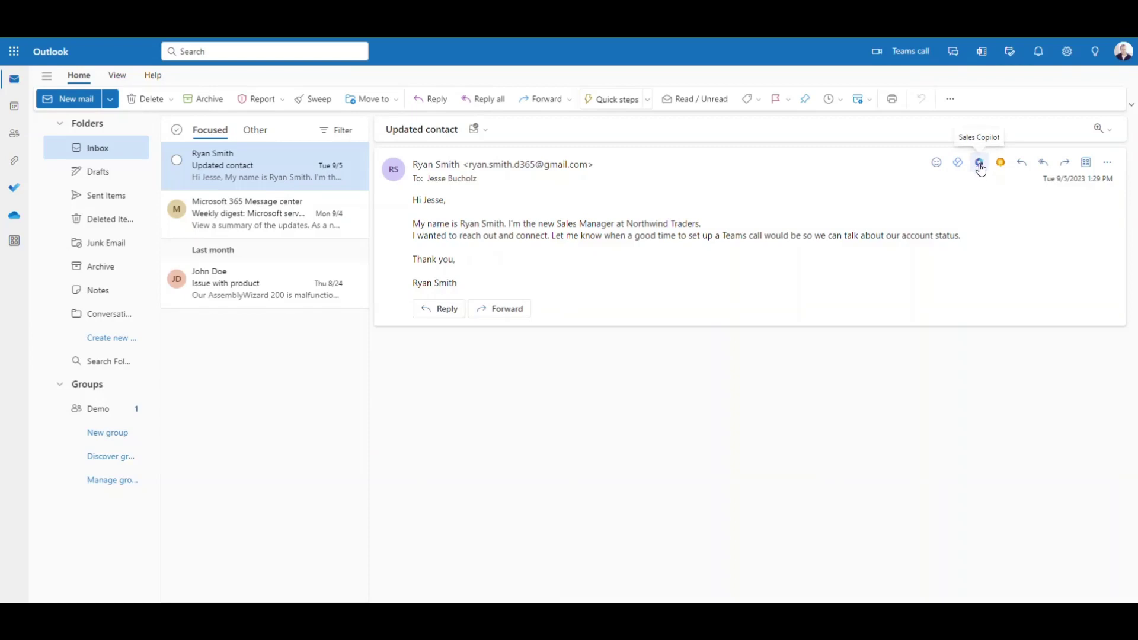
click(1087, 165)
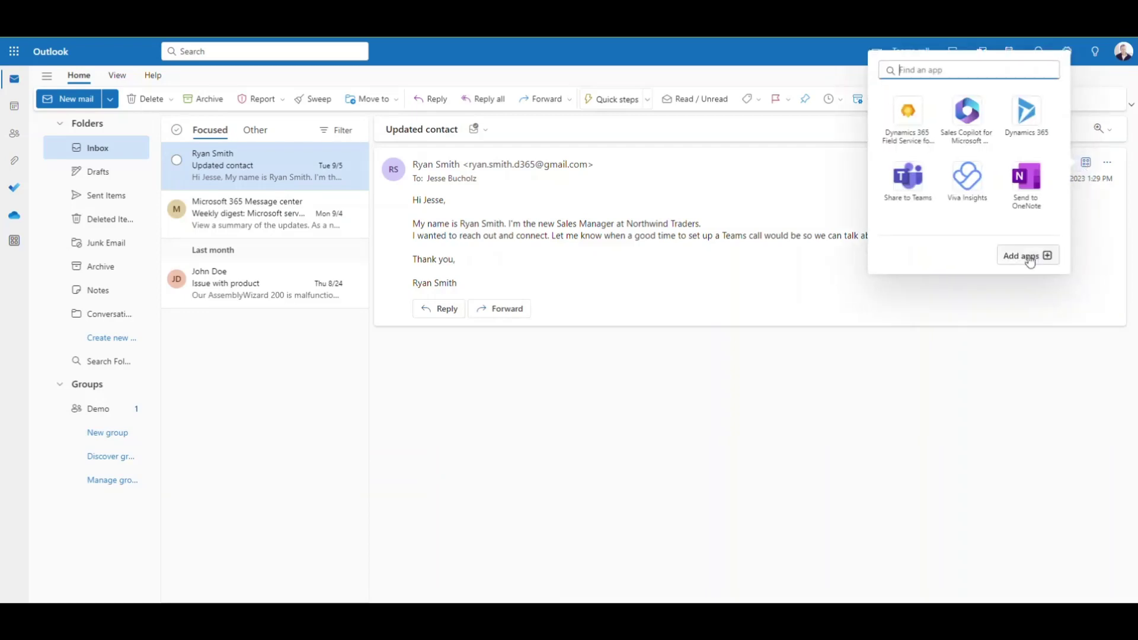
click(997, 298)
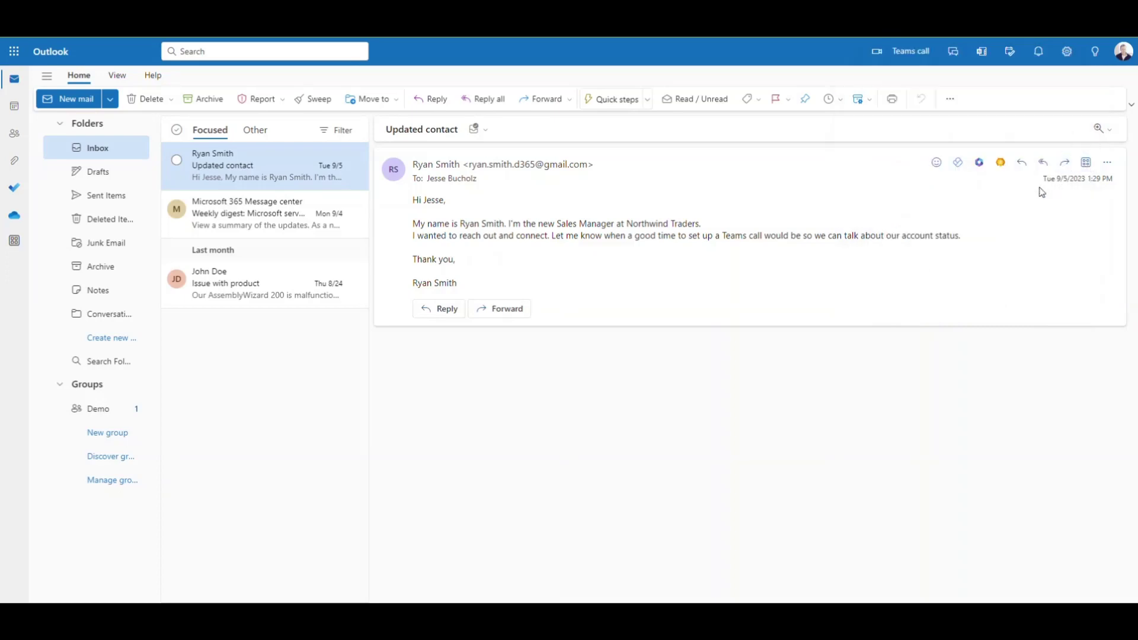
click(979, 162)
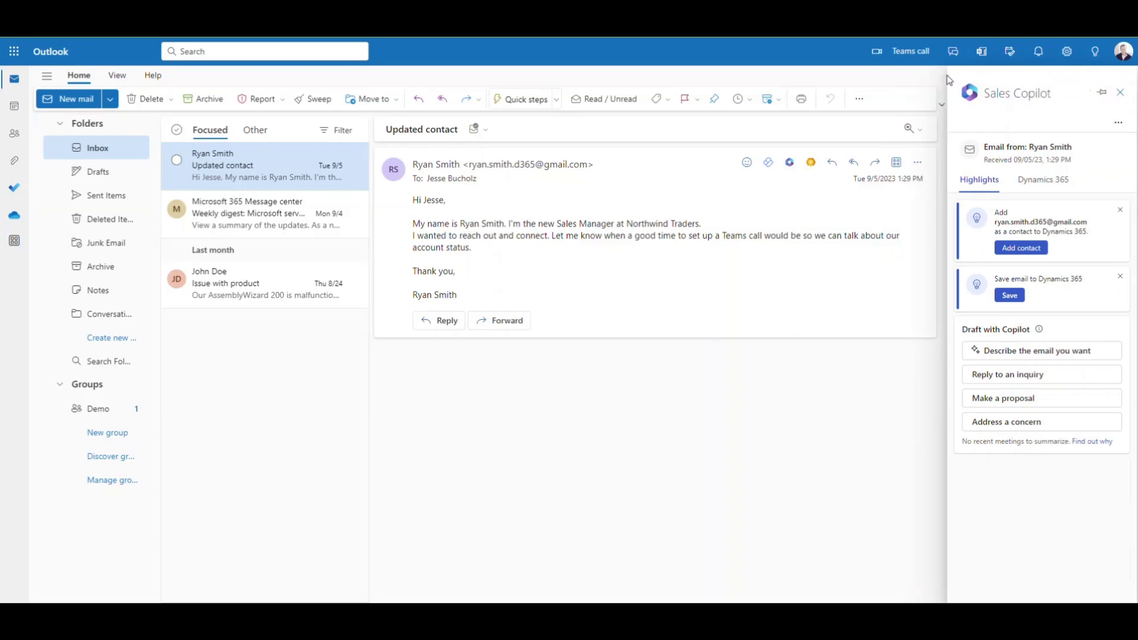
click(1103, 95)
click(272, 213)
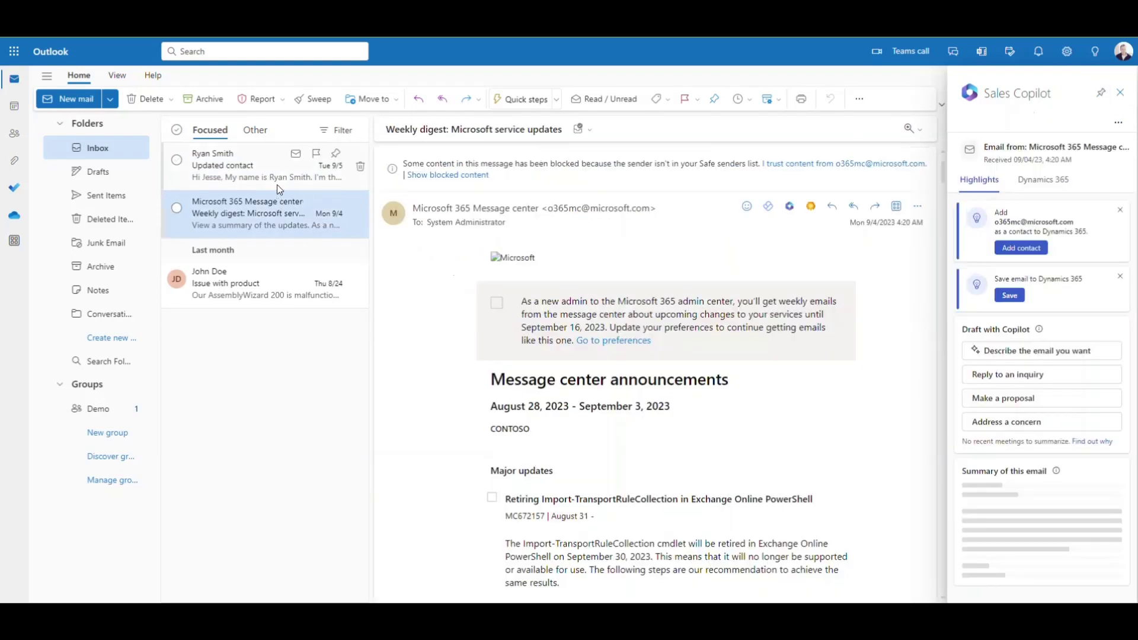
click(267, 165)
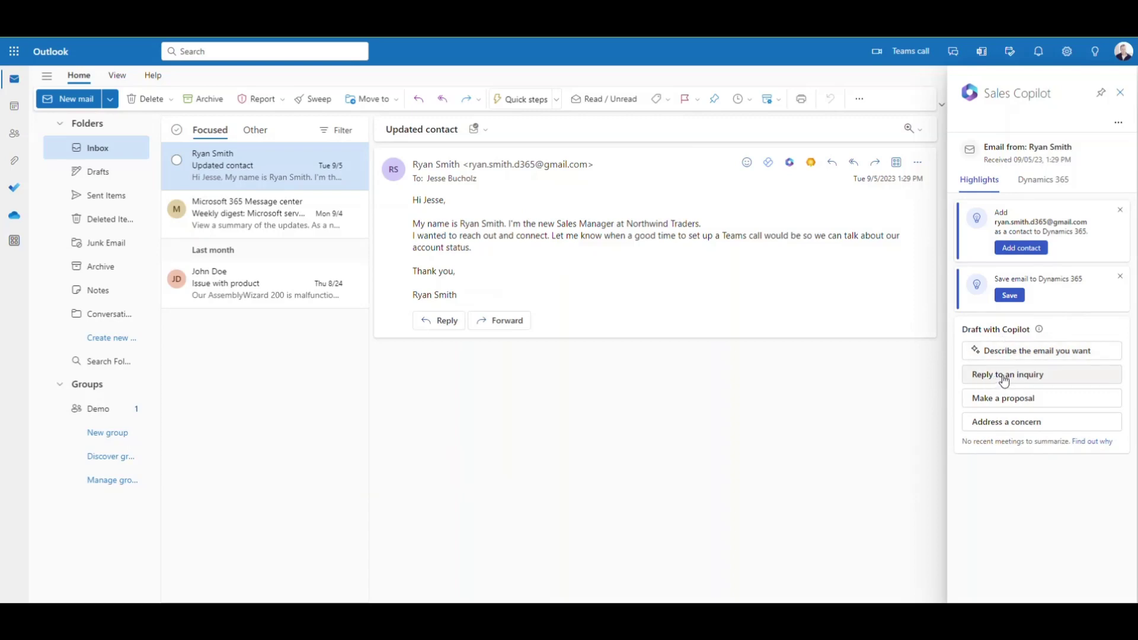
click(1026, 250)
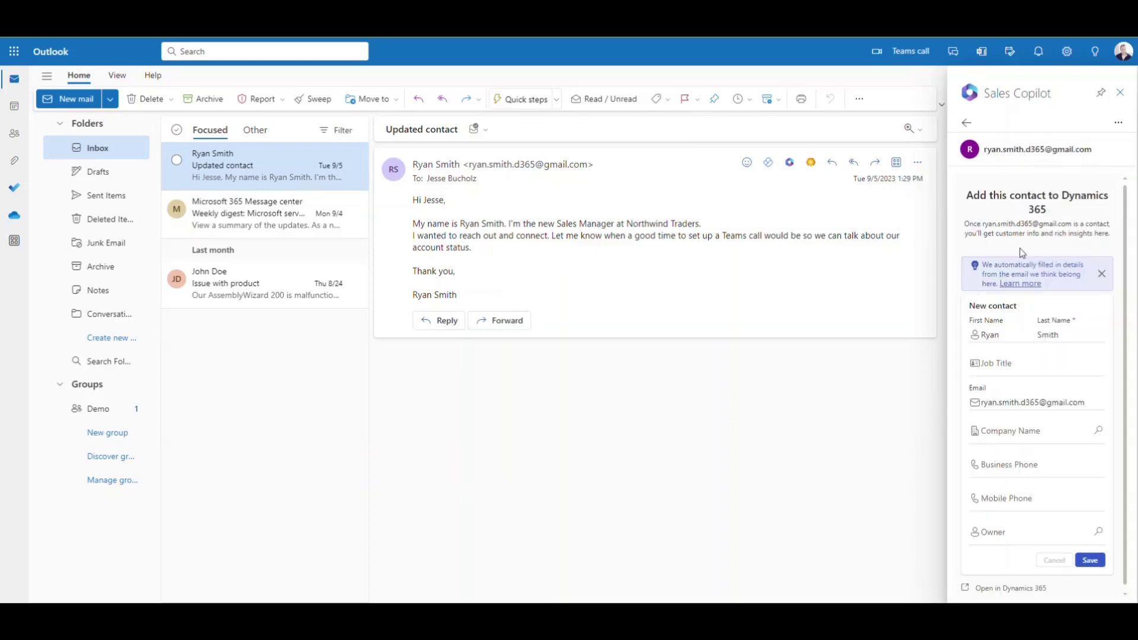
click(1022, 335)
click(1090, 559)
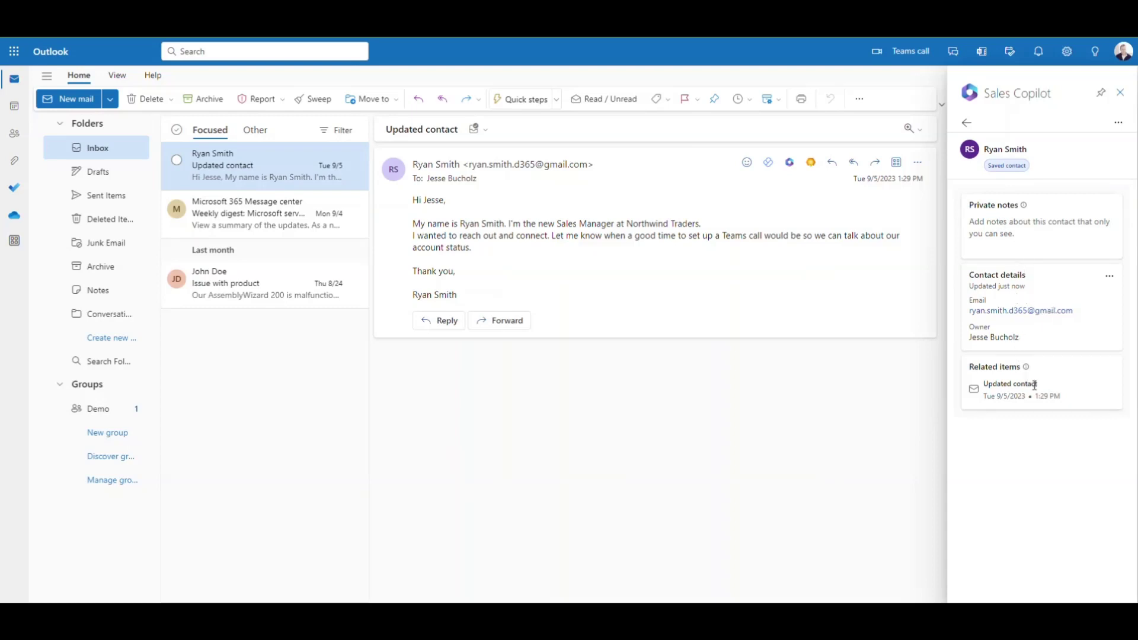
click(967, 122)
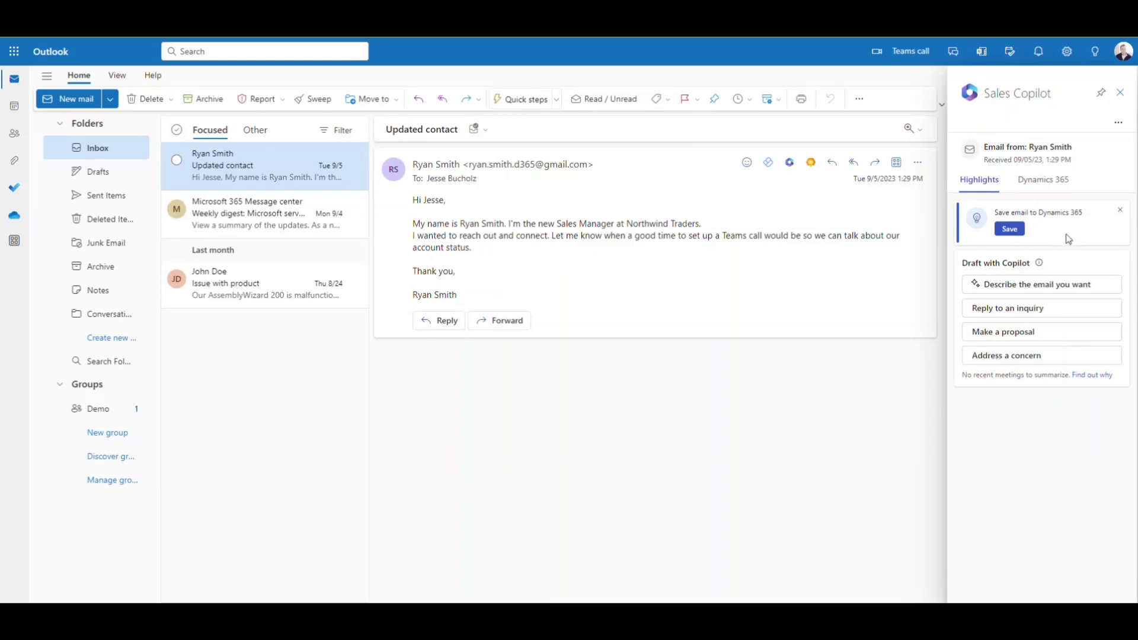
click(1048, 185)
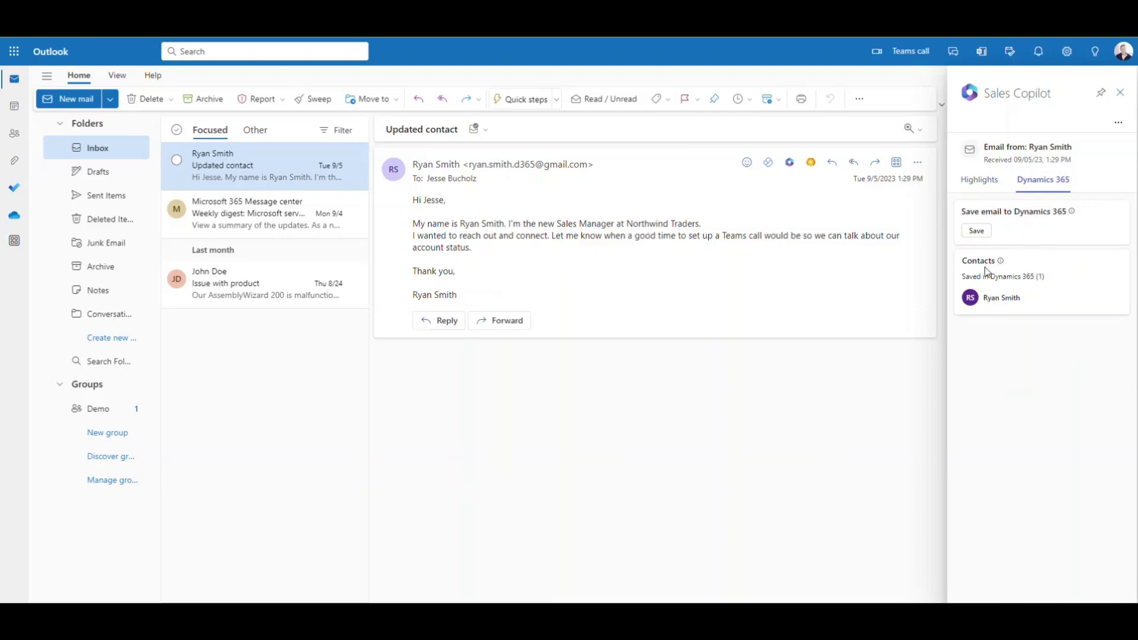
mouse_move(1002, 298)
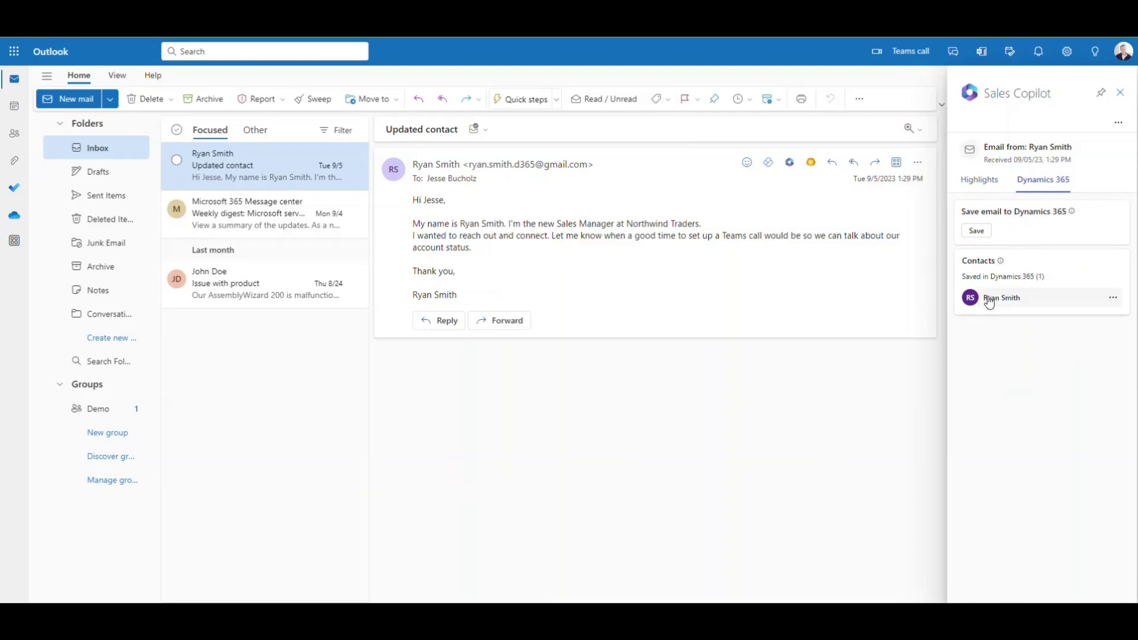
click(1113, 297)
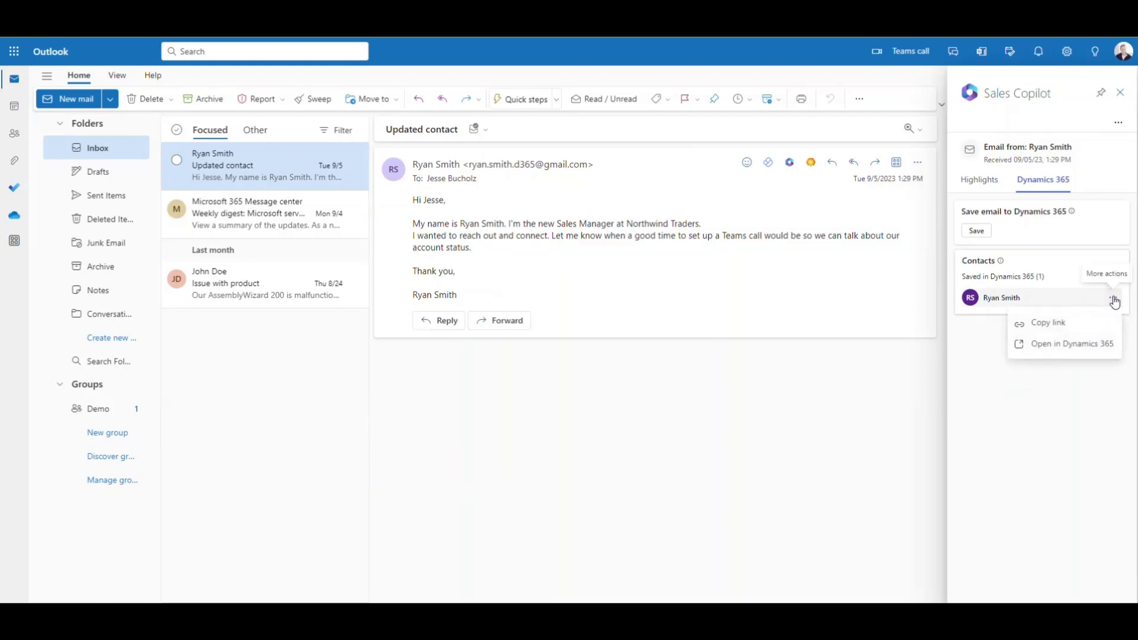
click(985, 329)
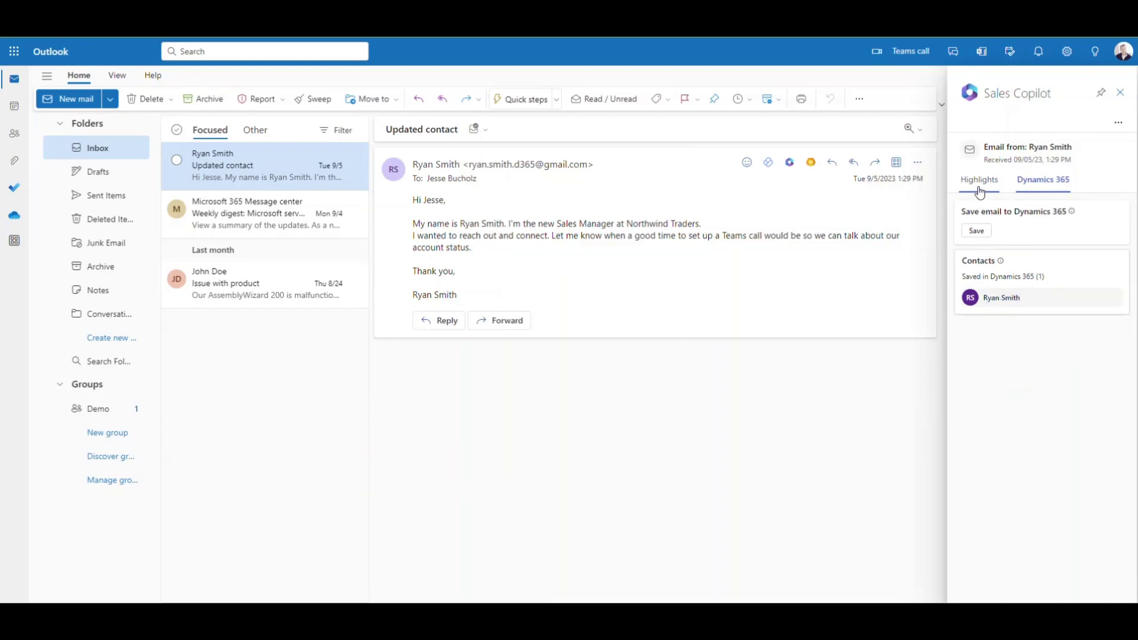
click(976, 230)
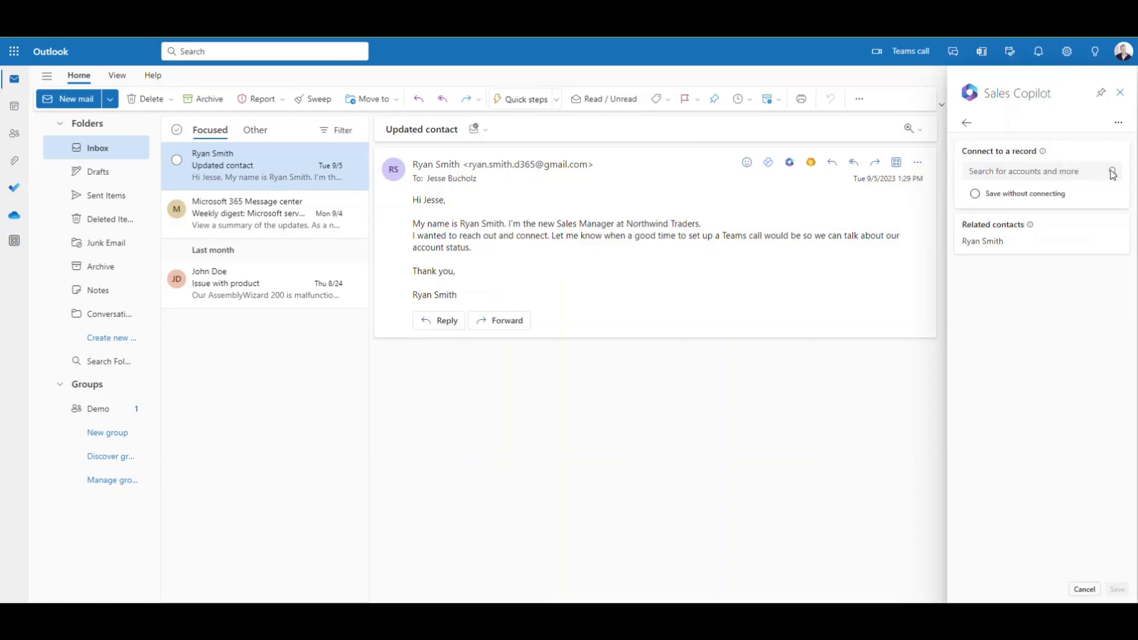
click(1010, 172)
text(northw)
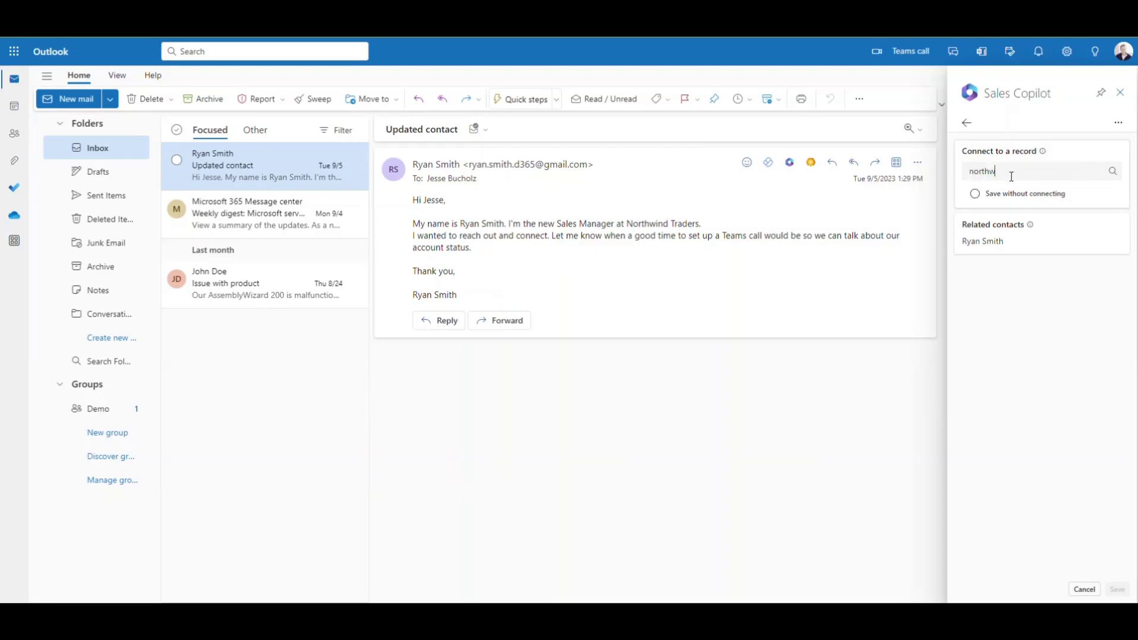
text(ind traders)
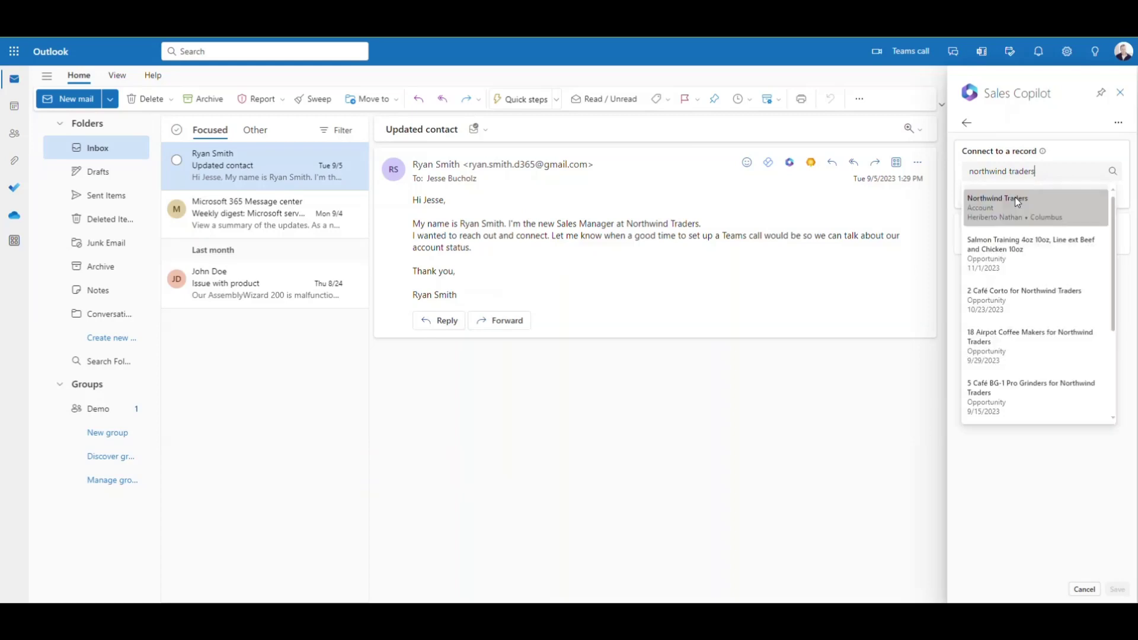
click(1011, 205)
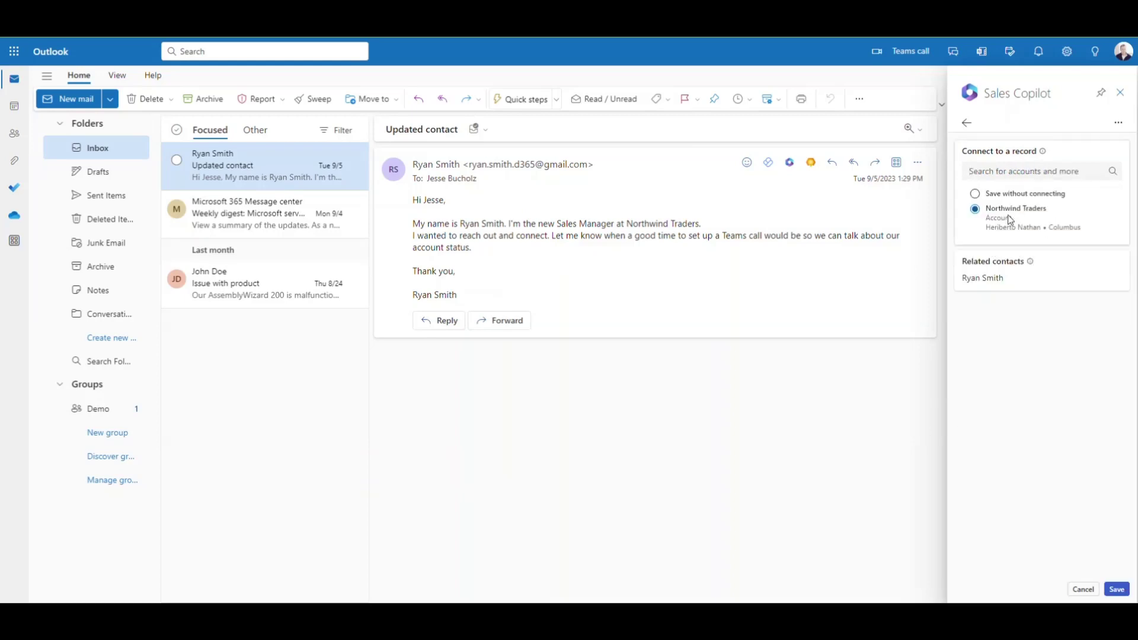
click(1117, 589)
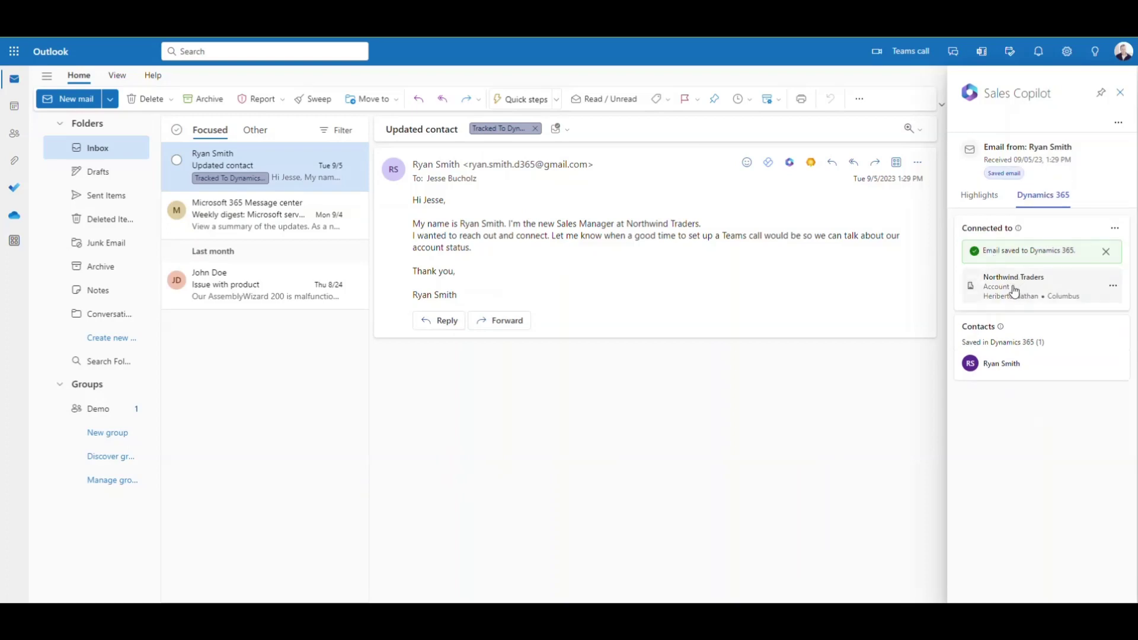
mouse_move(1031, 286)
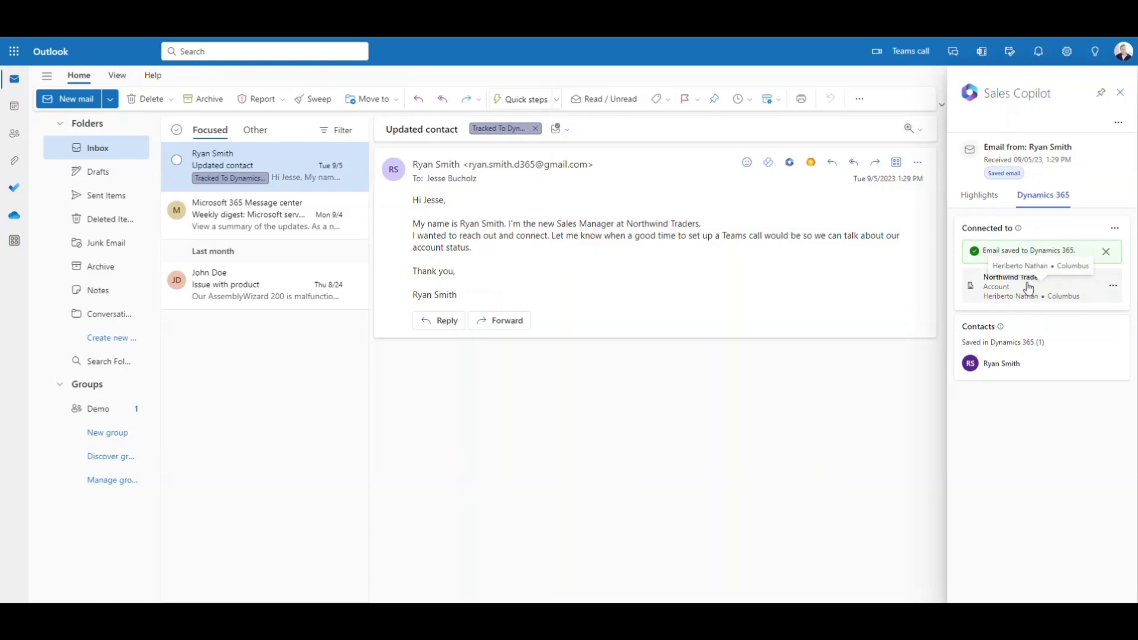
From Highlights, have Copilot draft a 'Reply to an inquiry' proposing a Teams call.
click(978, 194)
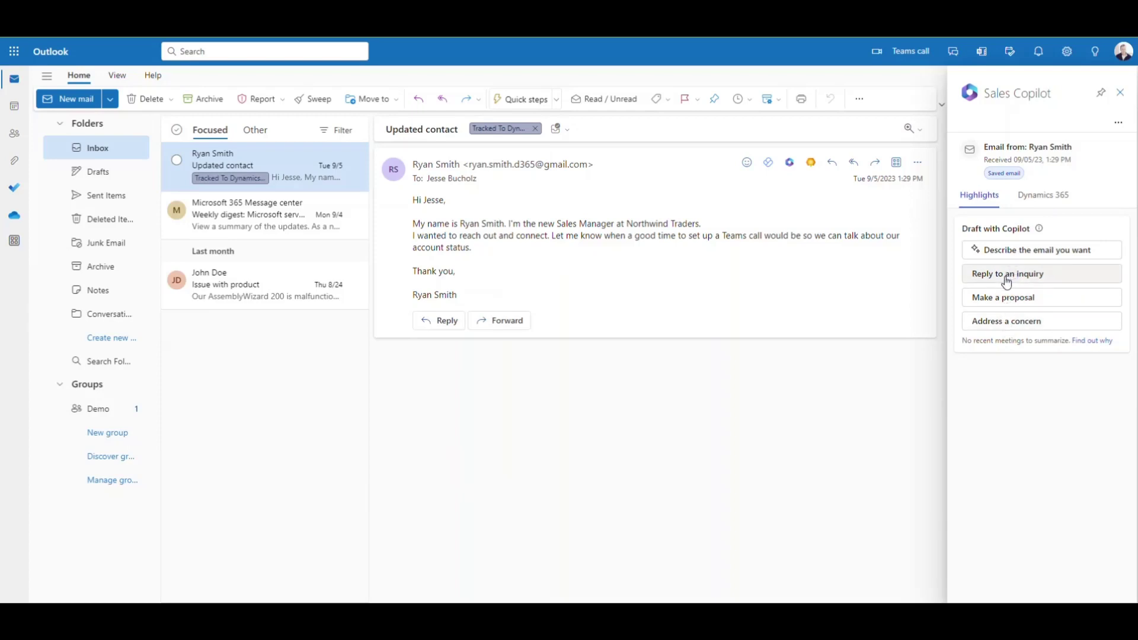
click(996, 273)
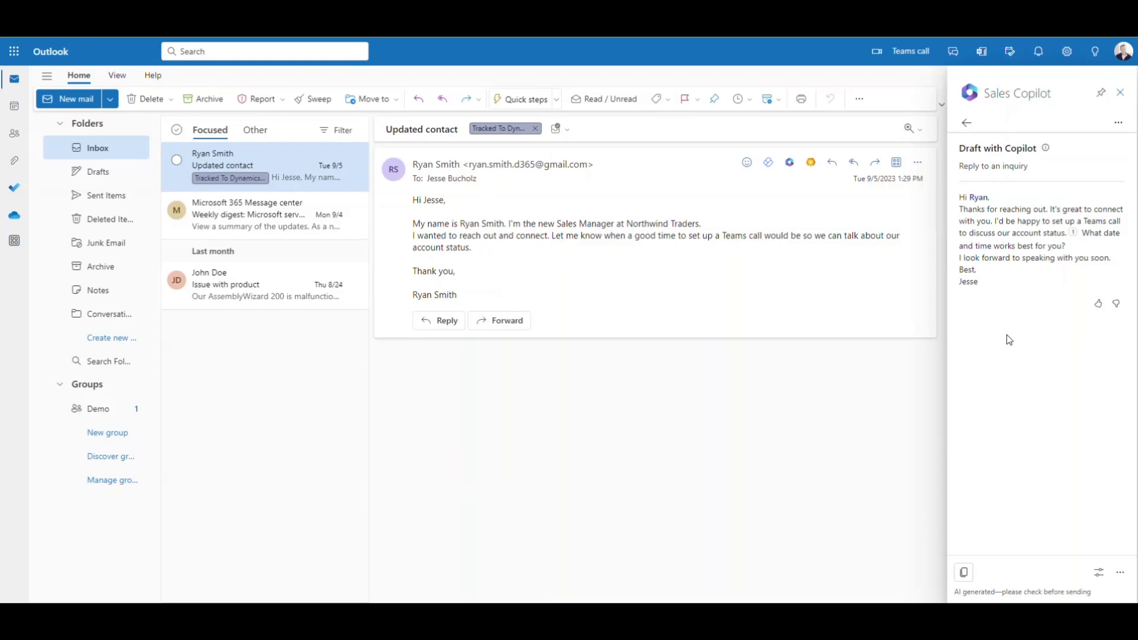
Regenerate the reply with Friendly tone and the Tue 9/12, 8:00–9:00 AM slot, then copy it.
click(1099, 572)
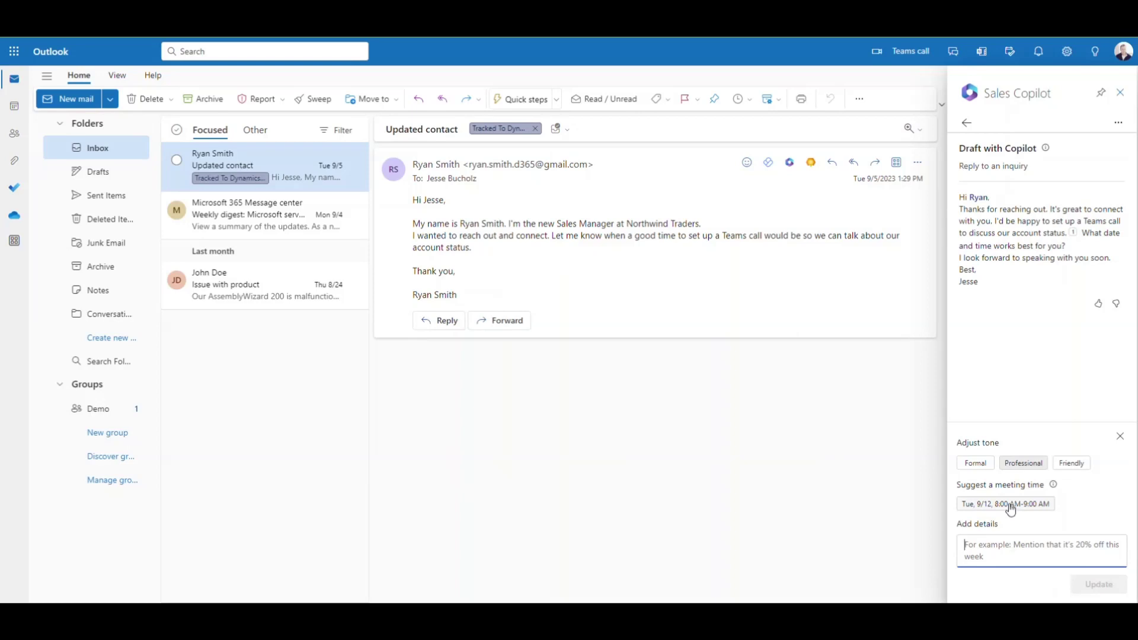
click(1071, 463)
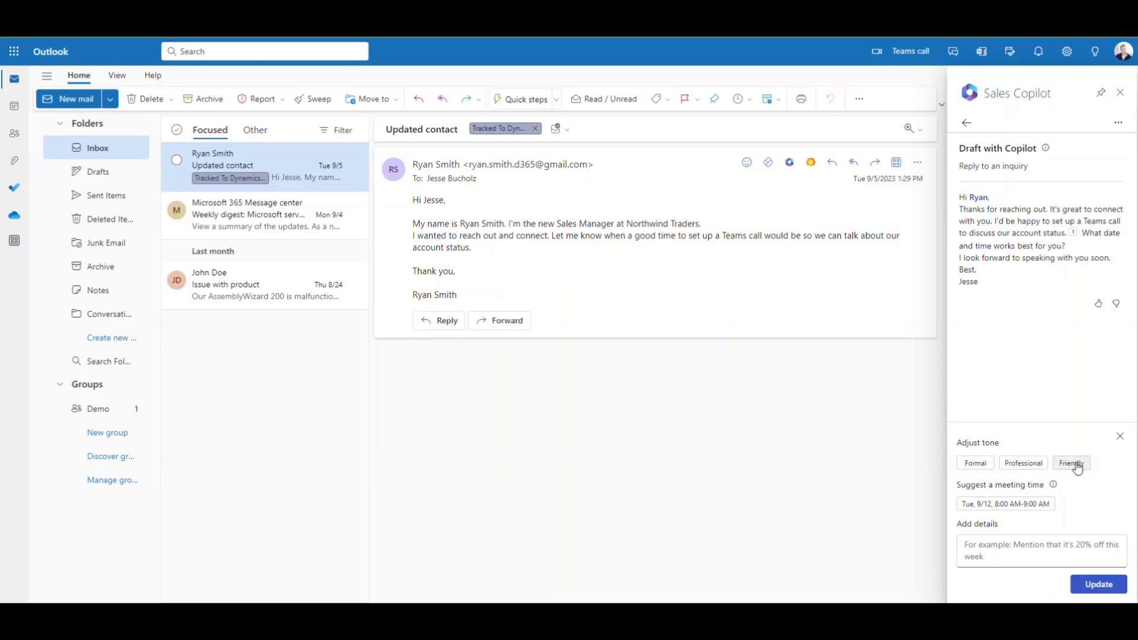
click(995, 508)
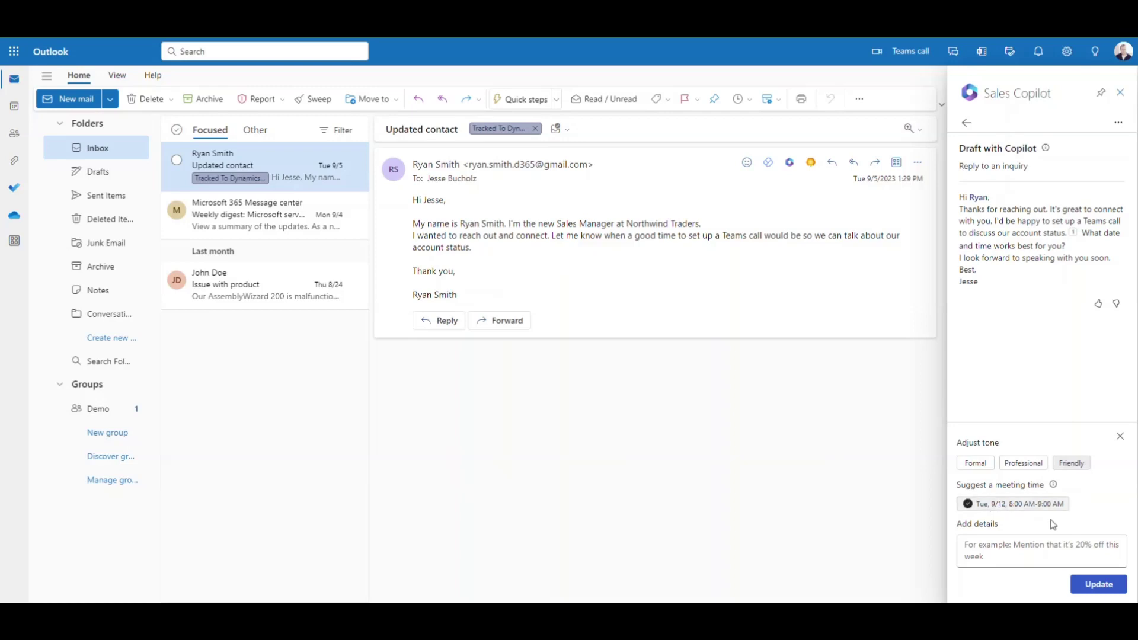
click(1098, 584)
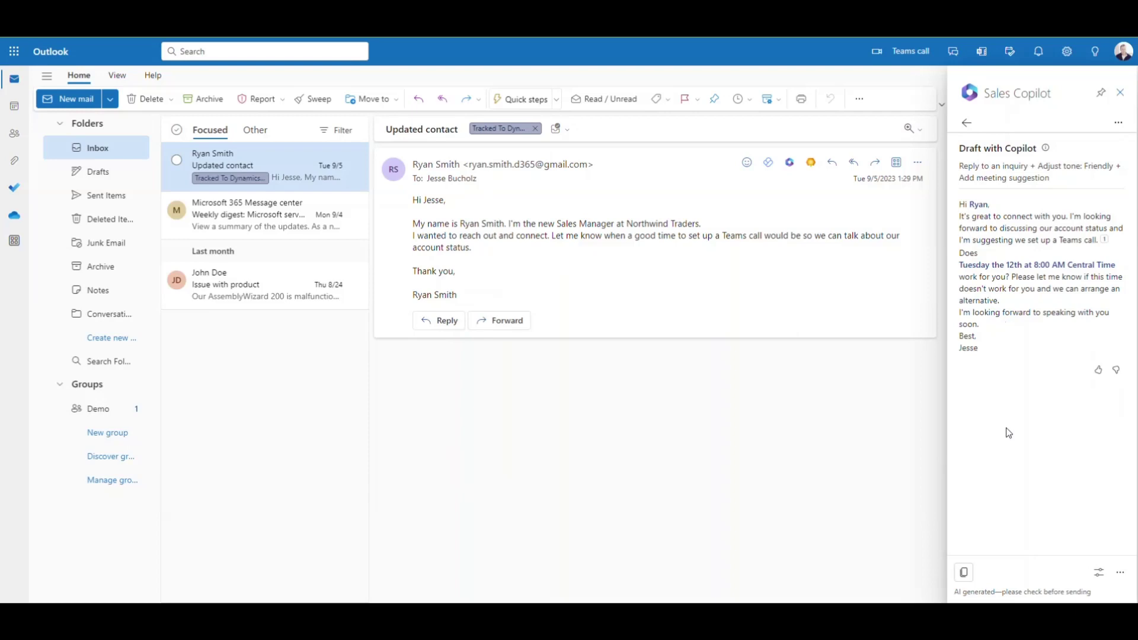
click(965, 576)
click(967, 125)
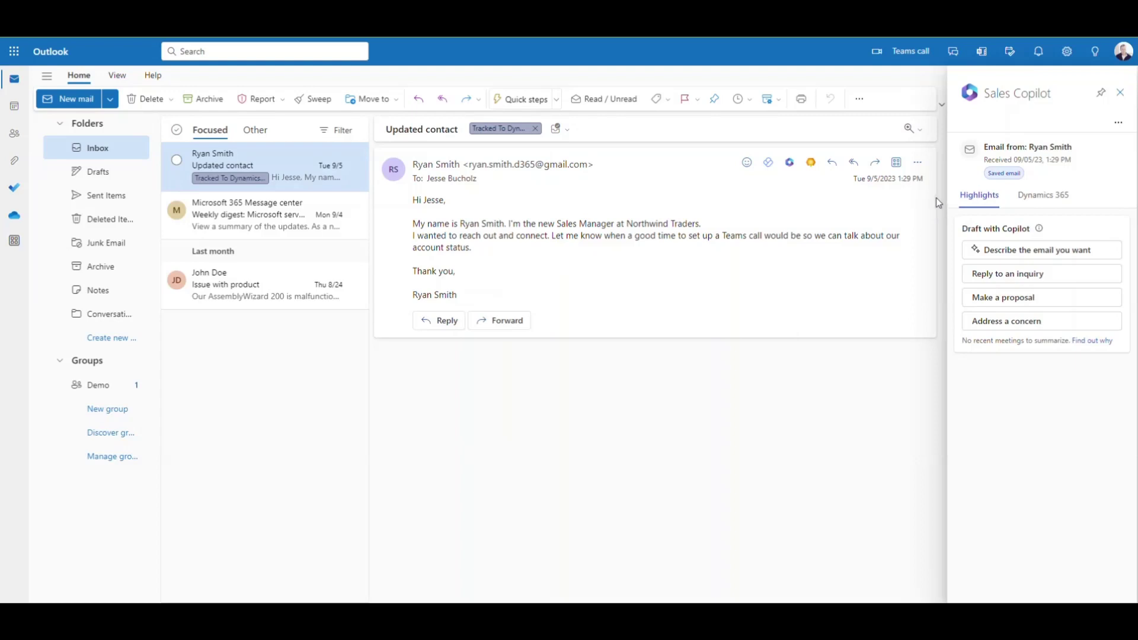
Reconnect the email to the '18 Airpot Coffee Makers for Northwind Traders' opportunity via a 'northwind' search.
click(1056, 197)
click(1114, 231)
click(1045, 257)
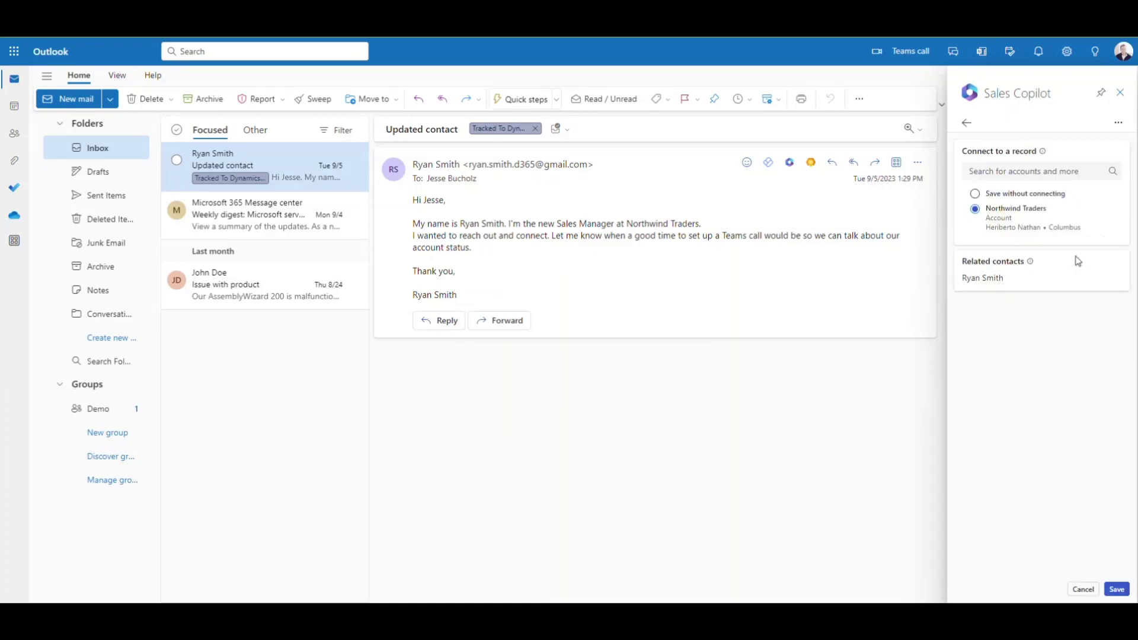
click(998, 171)
text(northwind)
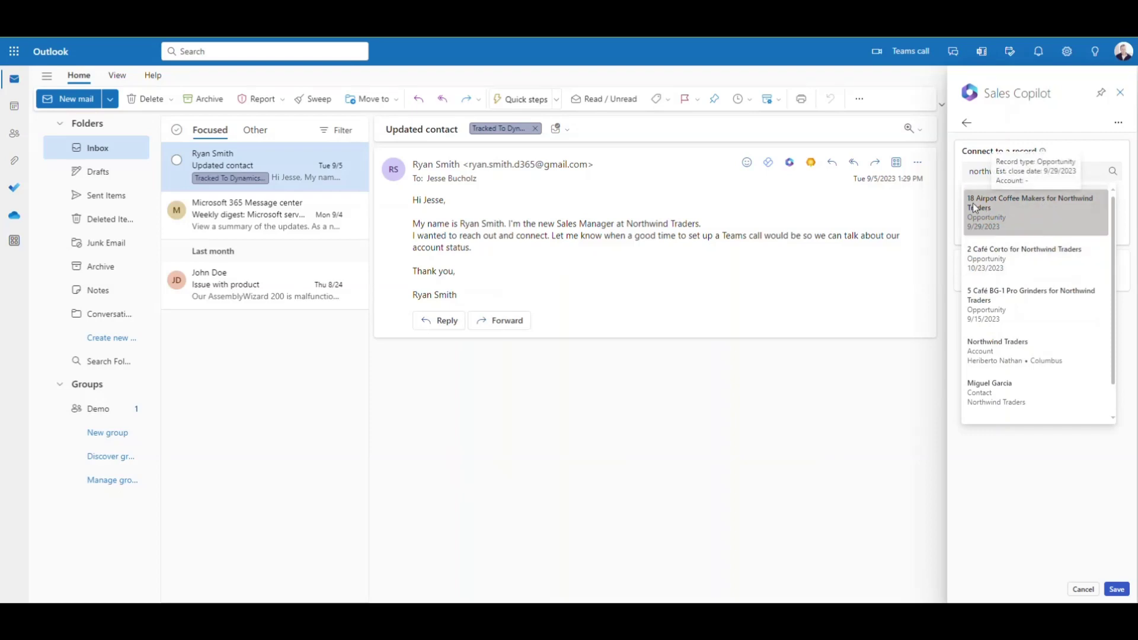
click(1035, 204)
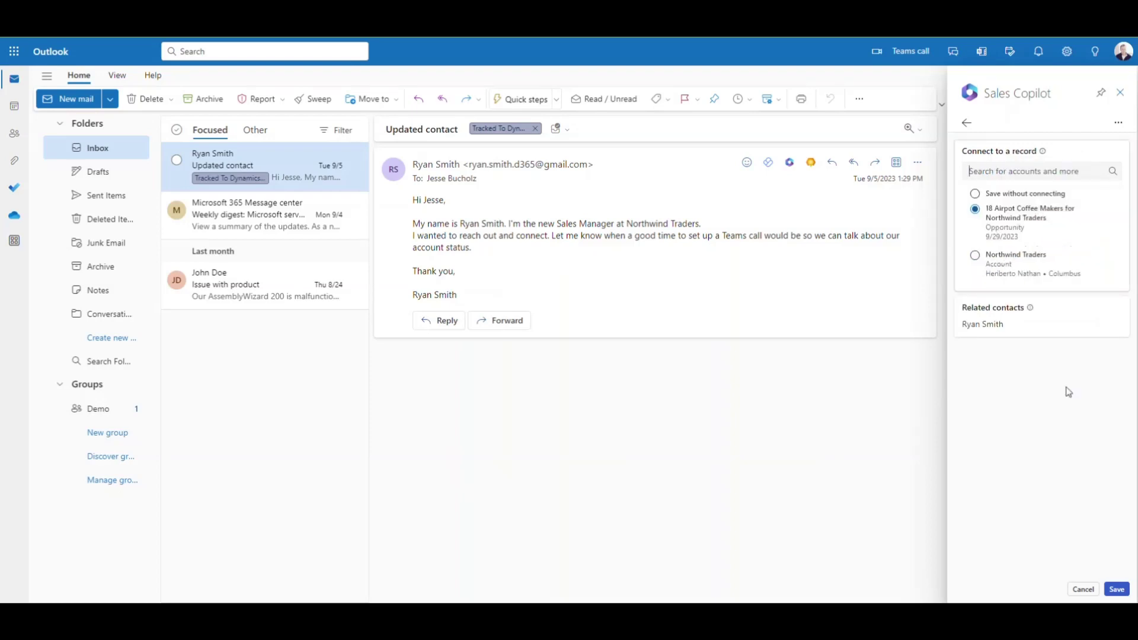
click(1115, 590)
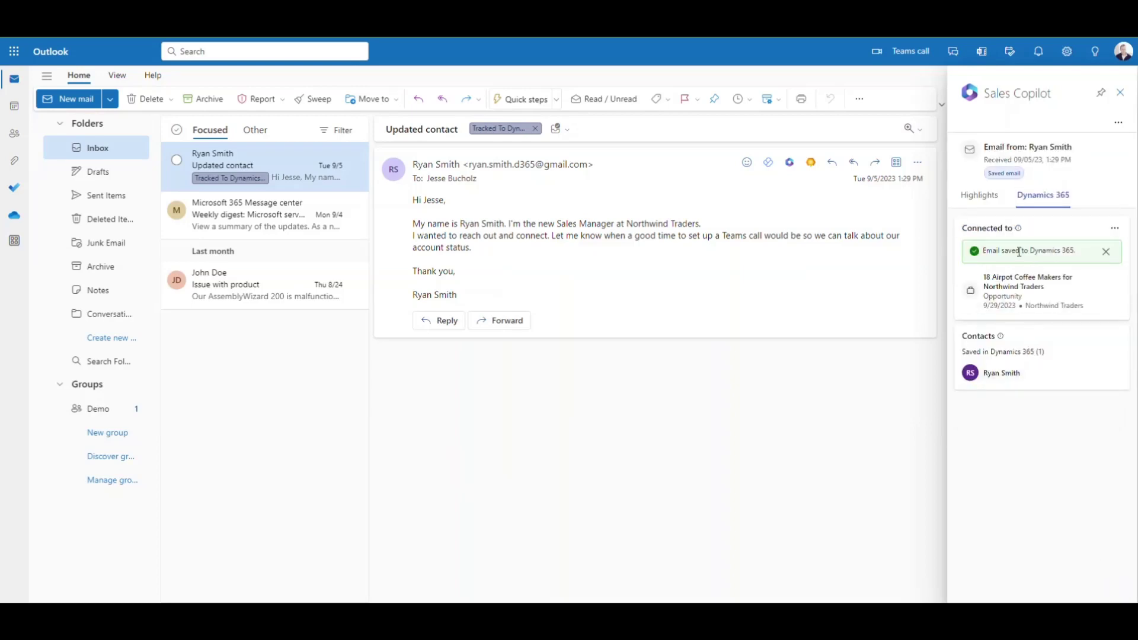
mouse_move(1031, 291)
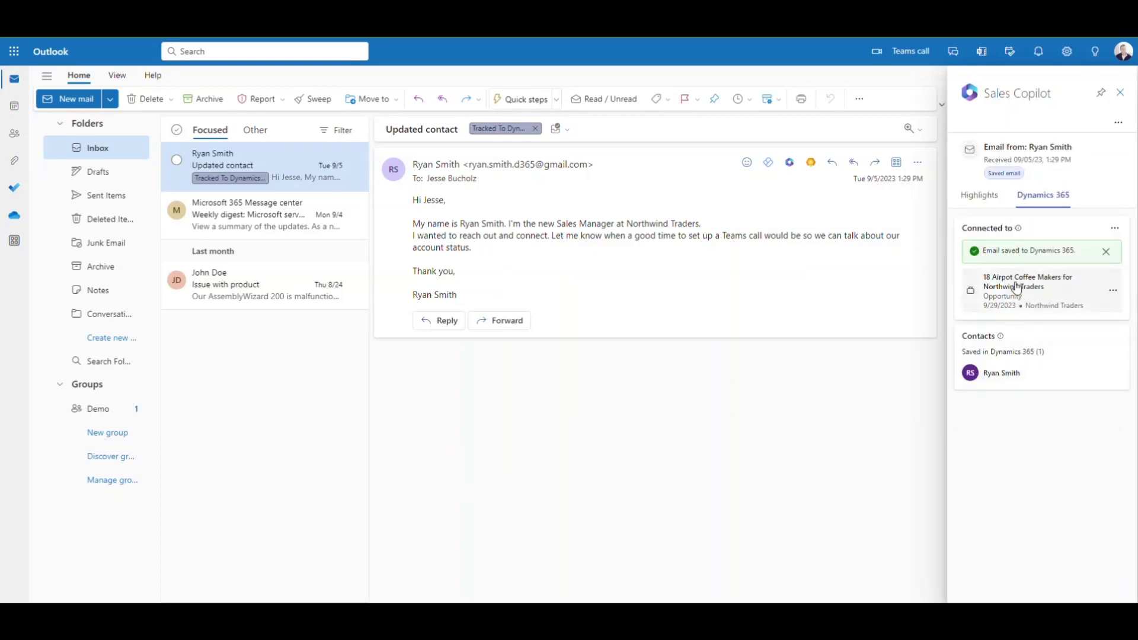
click(982, 199)
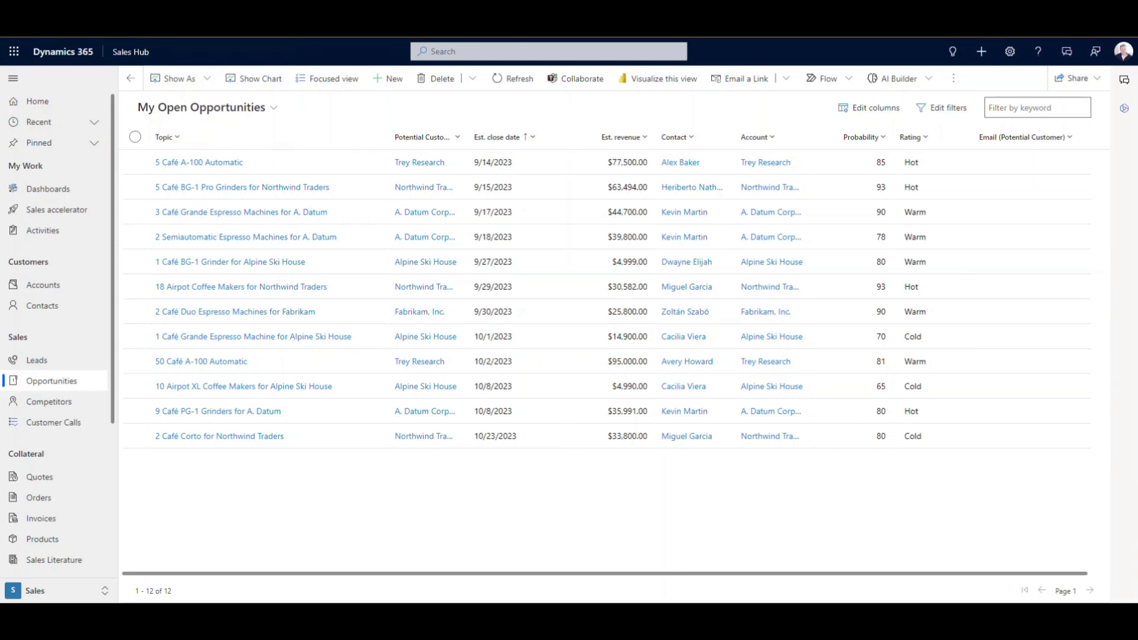
Open the '18 Airpot Coffee Makers for Northwind Traders' record from My Open Opportunities.
click(210, 290)
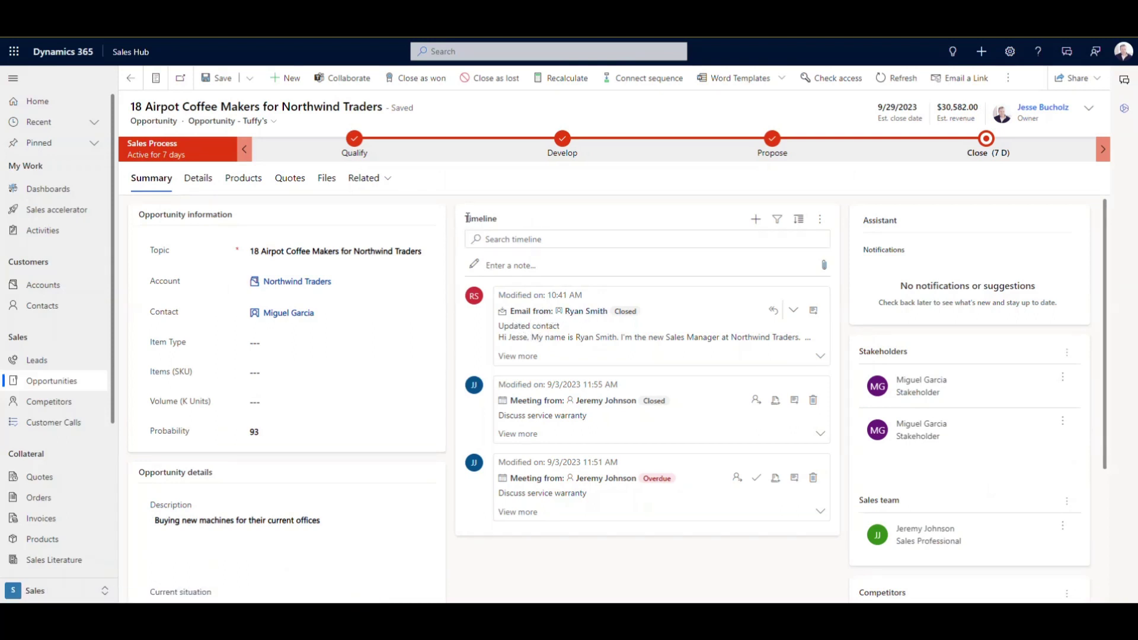
Open the tracked email's record, view the Copilot Chat opportunity summary, and leave the record.
click(815, 313)
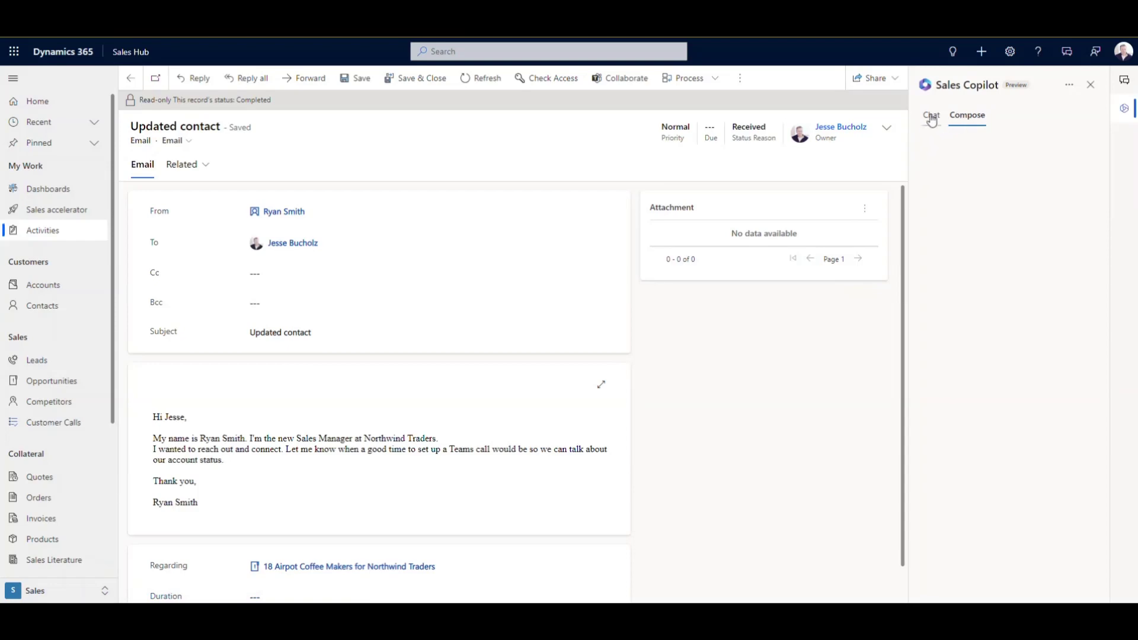
click(931, 117)
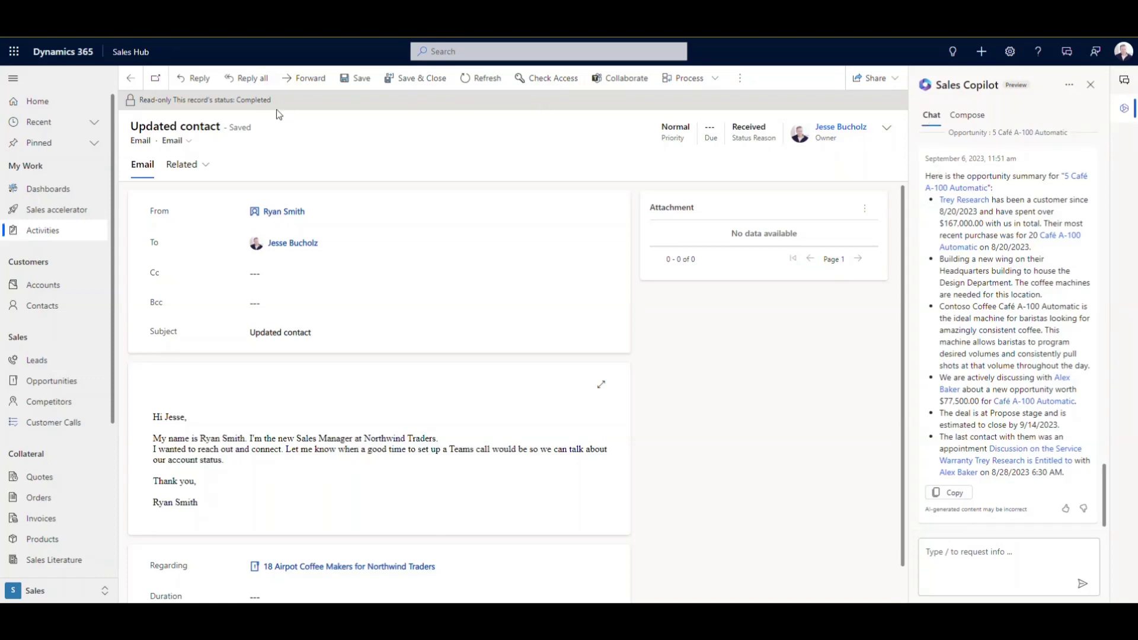
click(130, 79)
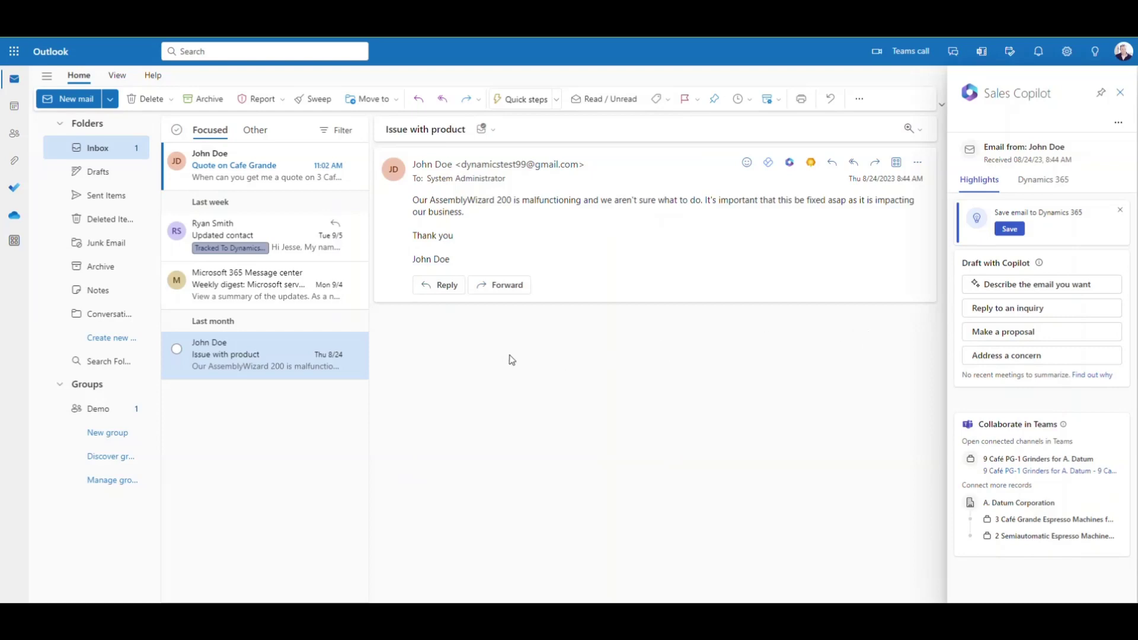
mouse_move(258, 165)
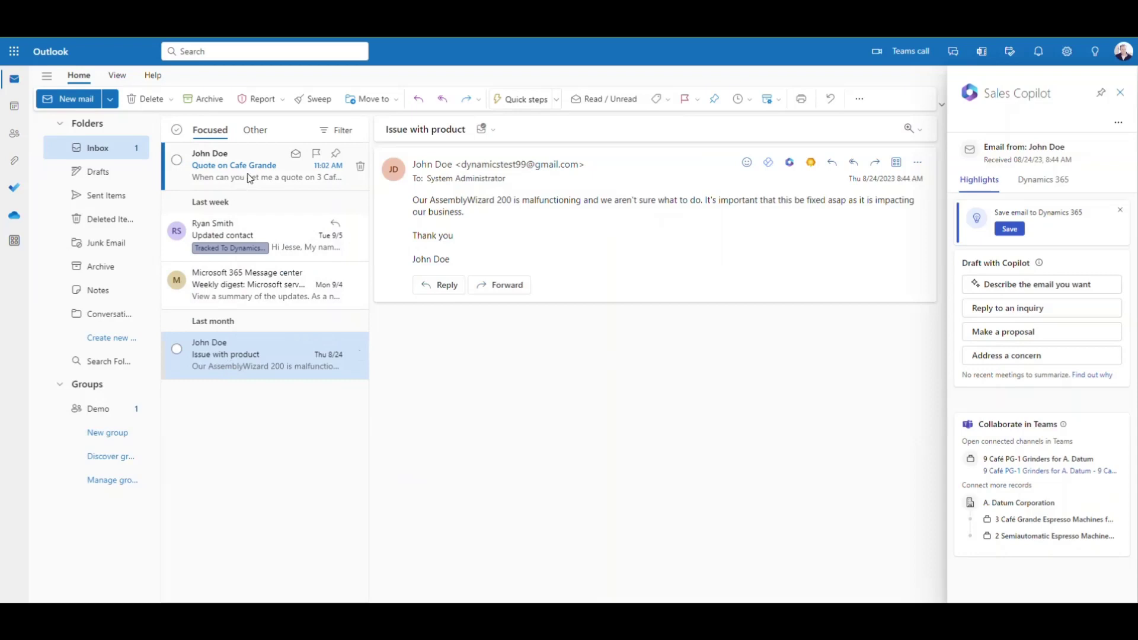
Open John Doe's 'Quote on Cafe Grande' email and view its Dynamics 365 records in Sales Copilot.
click(266, 176)
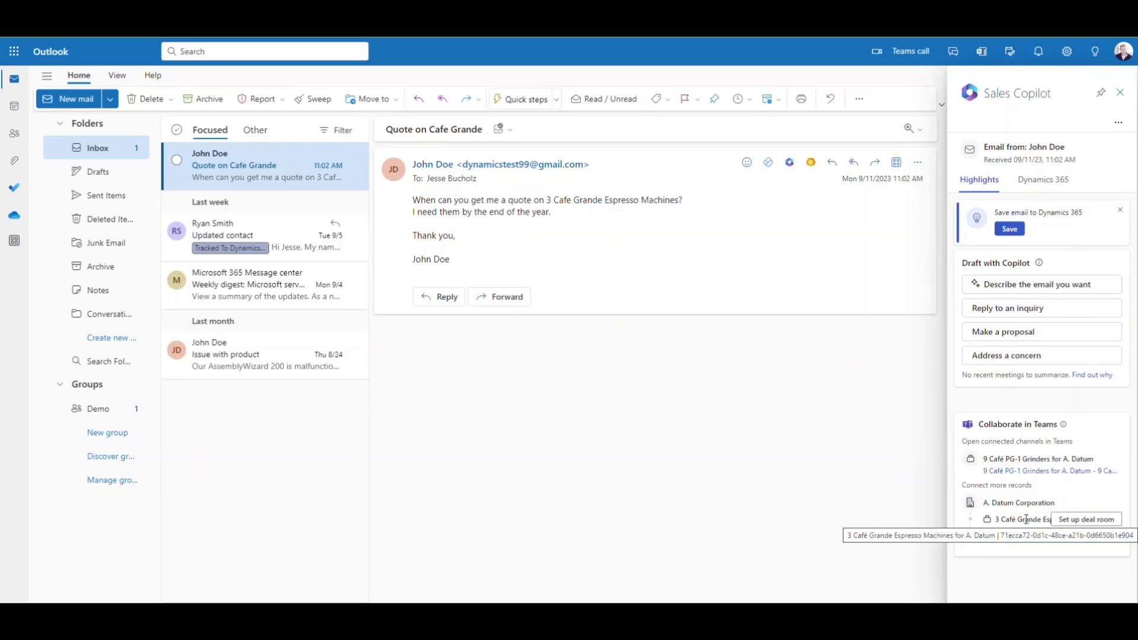
mouse_move(1014, 502)
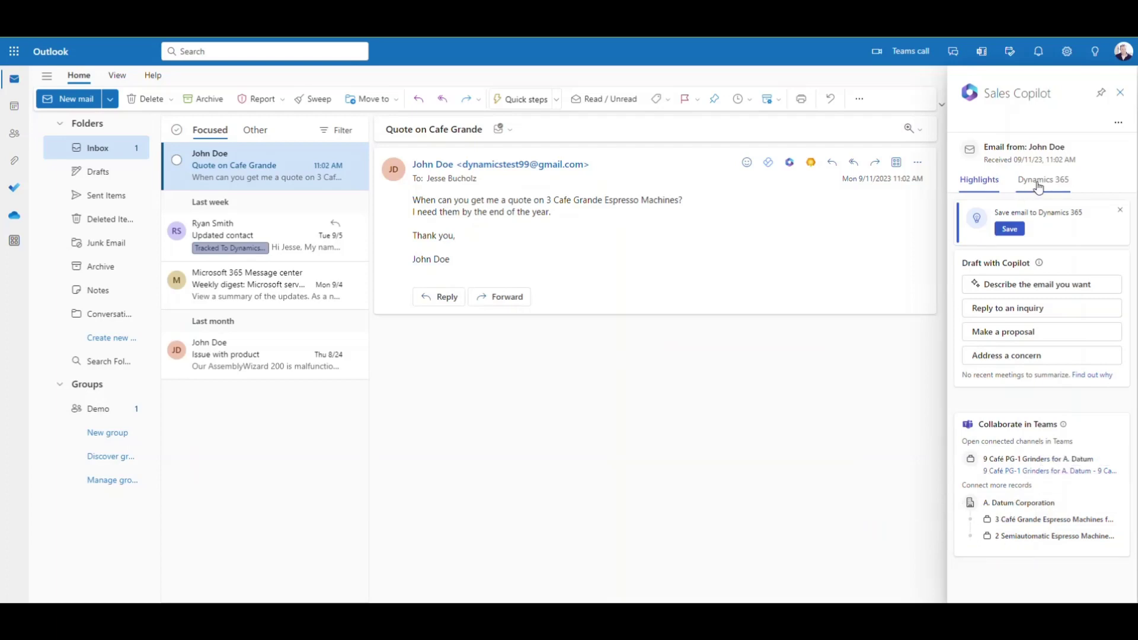
click(1038, 183)
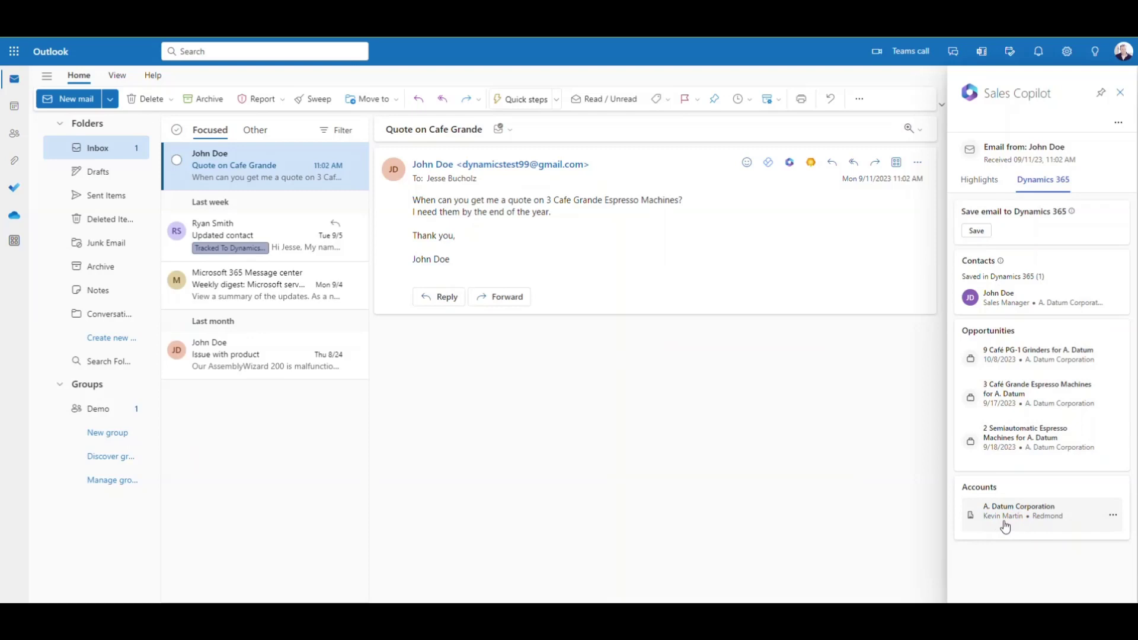
Return to the Sales Copilot highlights to start the 3 Café Grande Espresso Machines deal room.
click(979, 179)
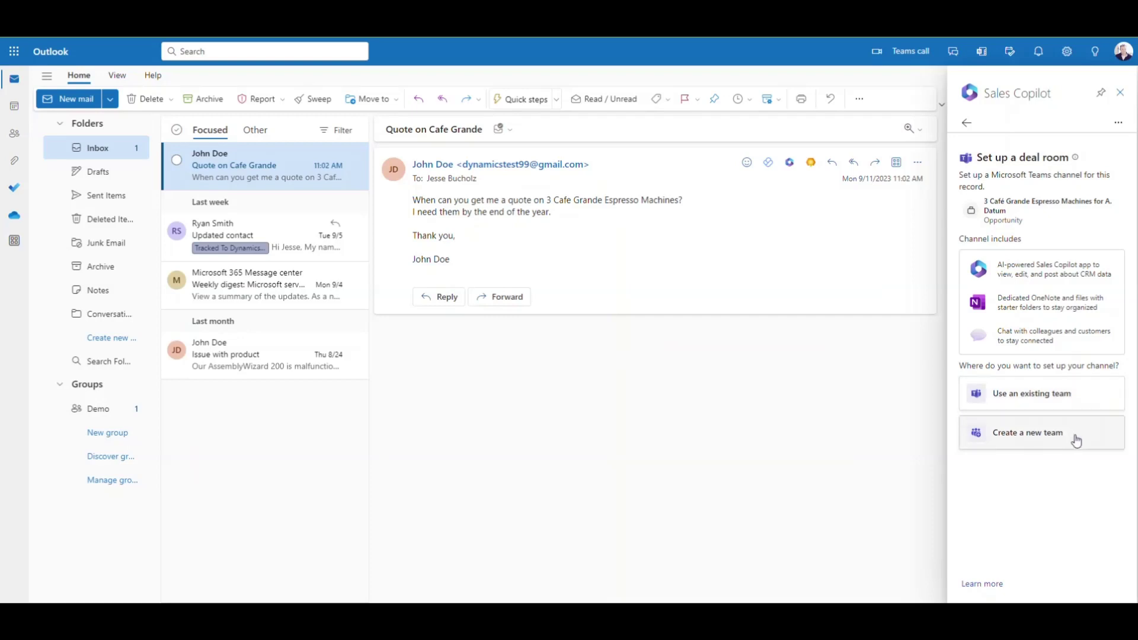
Add the deal room as a channel in the existing Pre-Sales Team and open it in Teams.
click(1071, 399)
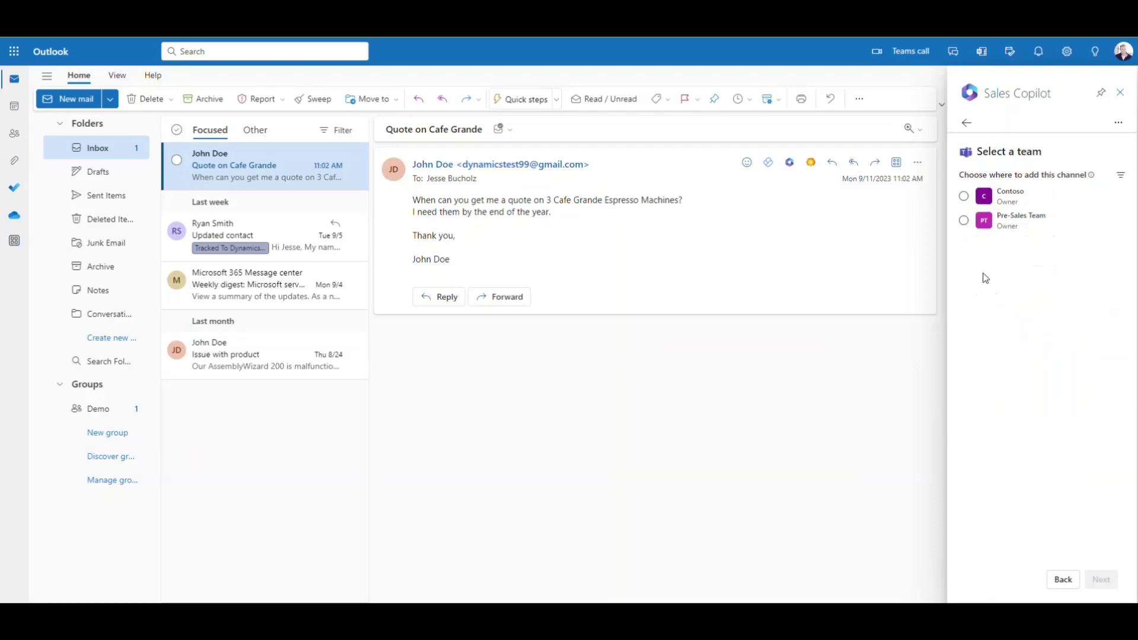
click(964, 220)
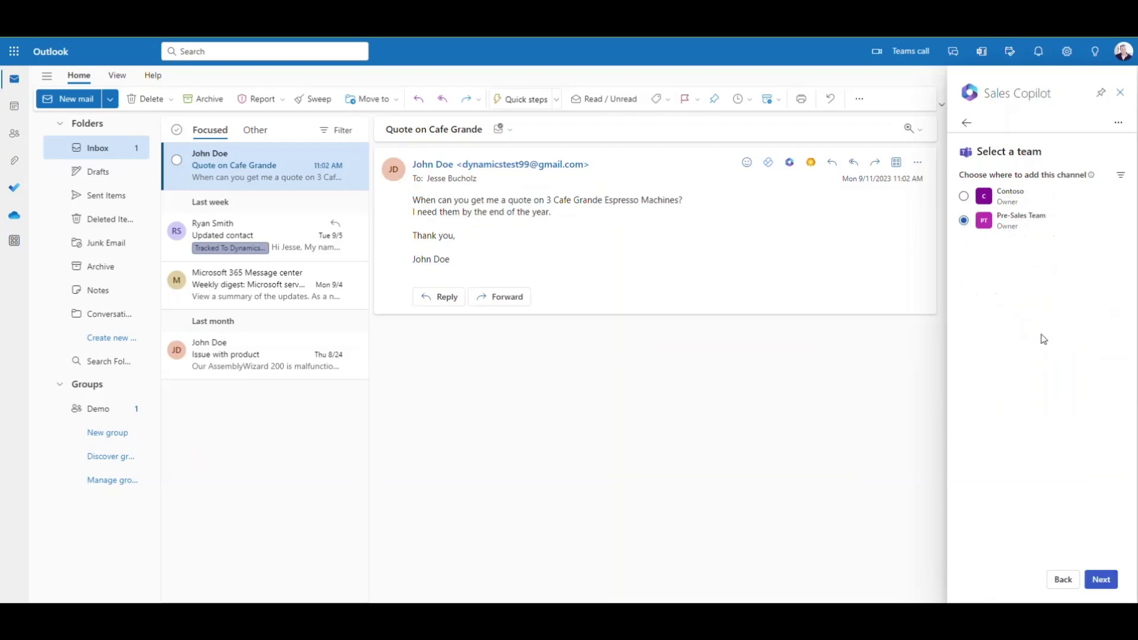
click(1101, 578)
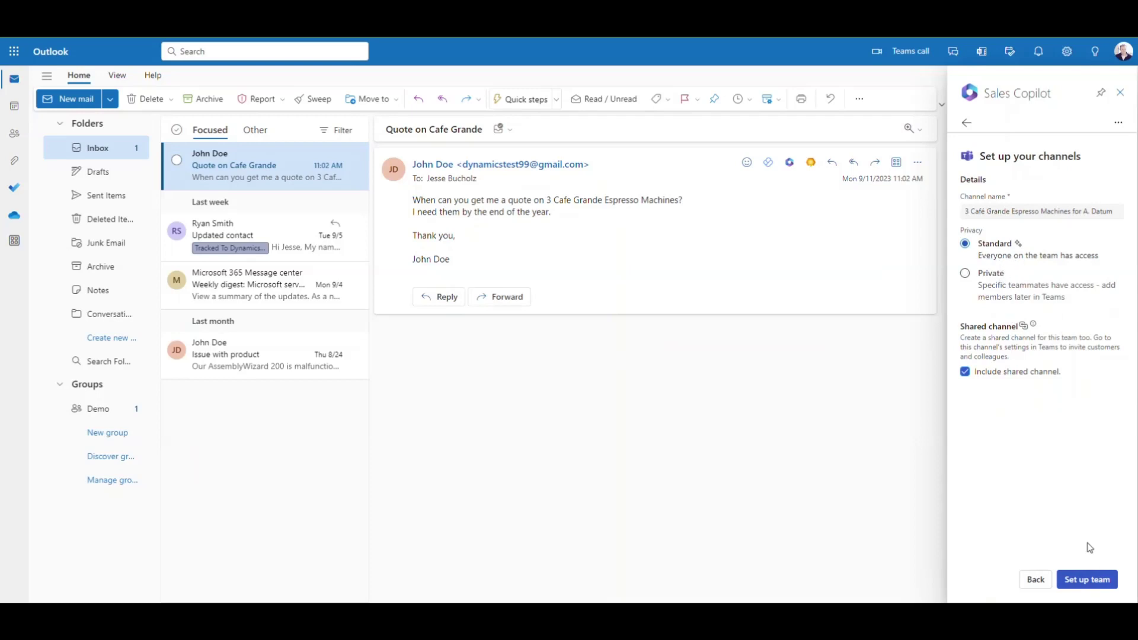
click(1087, 580)
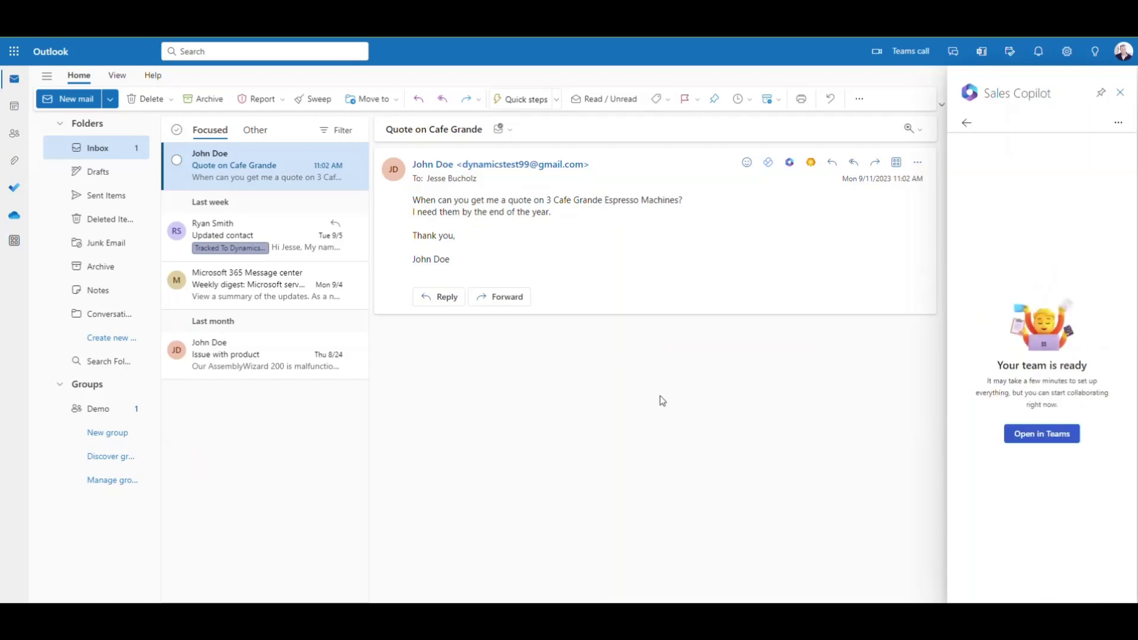
click(1040, 435)
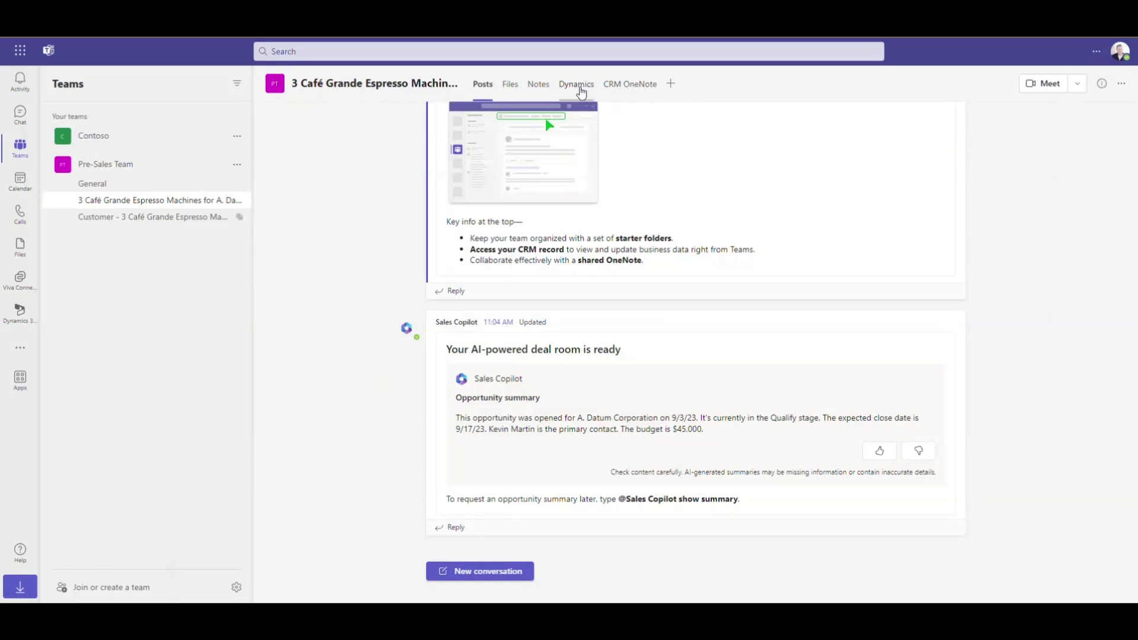
Check the channel's Dynamics tab for the Café Grande opportunity, then the CRM OneNote tab.
click(581, 90)
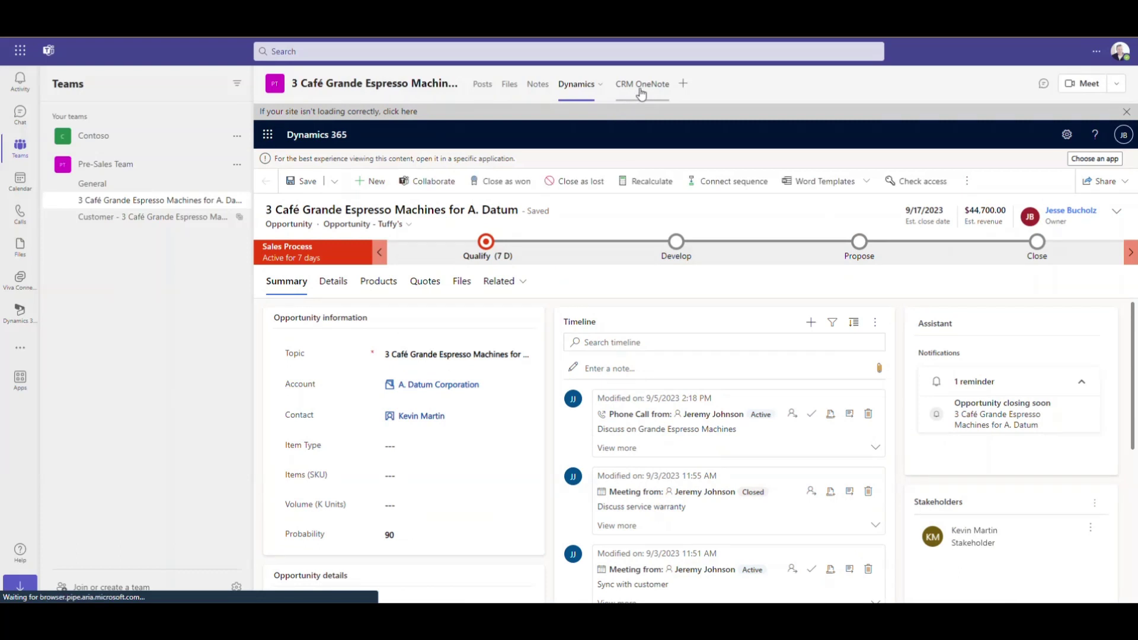
click(642, 84)
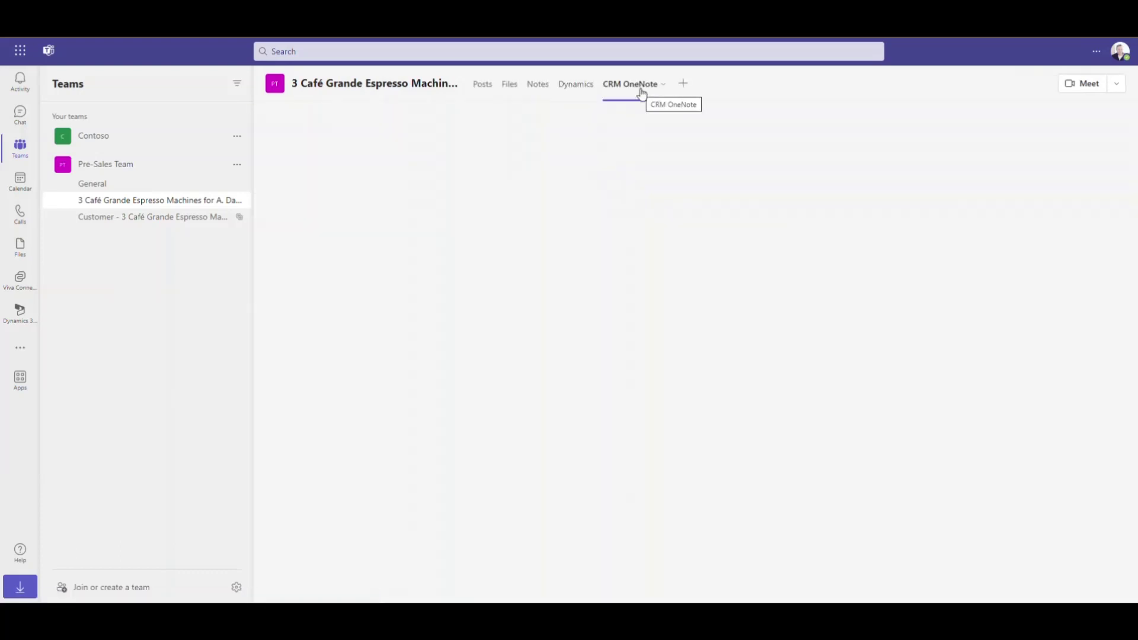